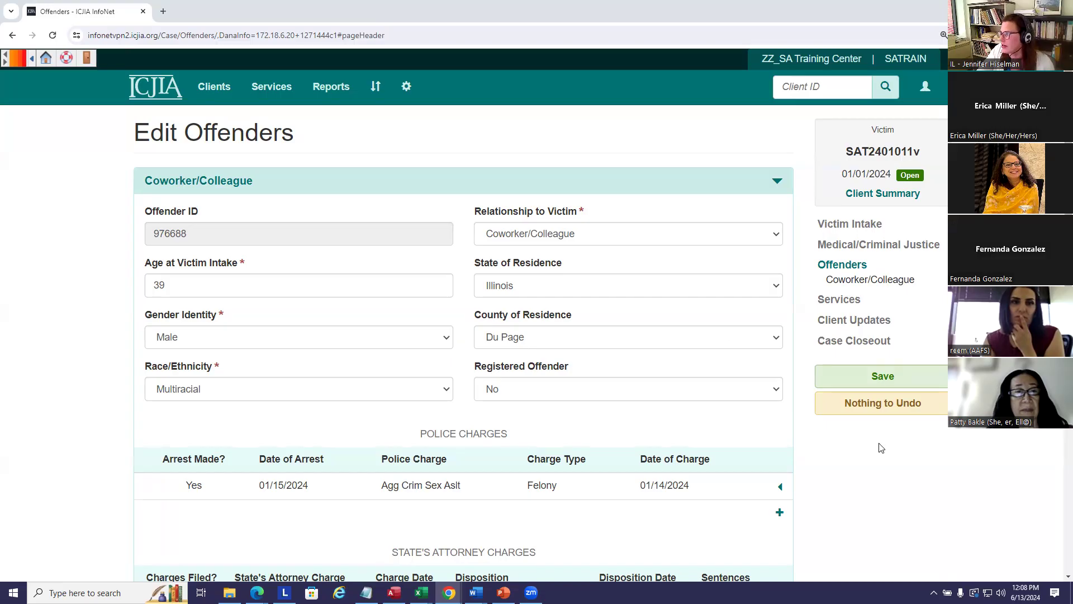
Open the victim's Medical/Criminal Justice record and set both Seen by Health Care Provider and Treated for Injuries to Yes
left_click(853, 246)
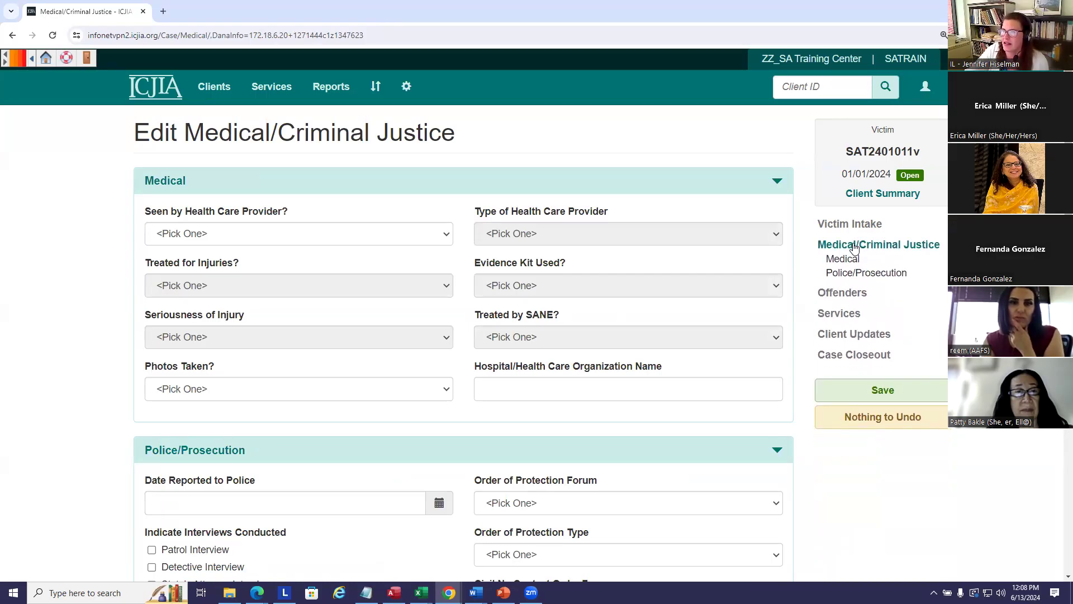
left_click(448, 234)
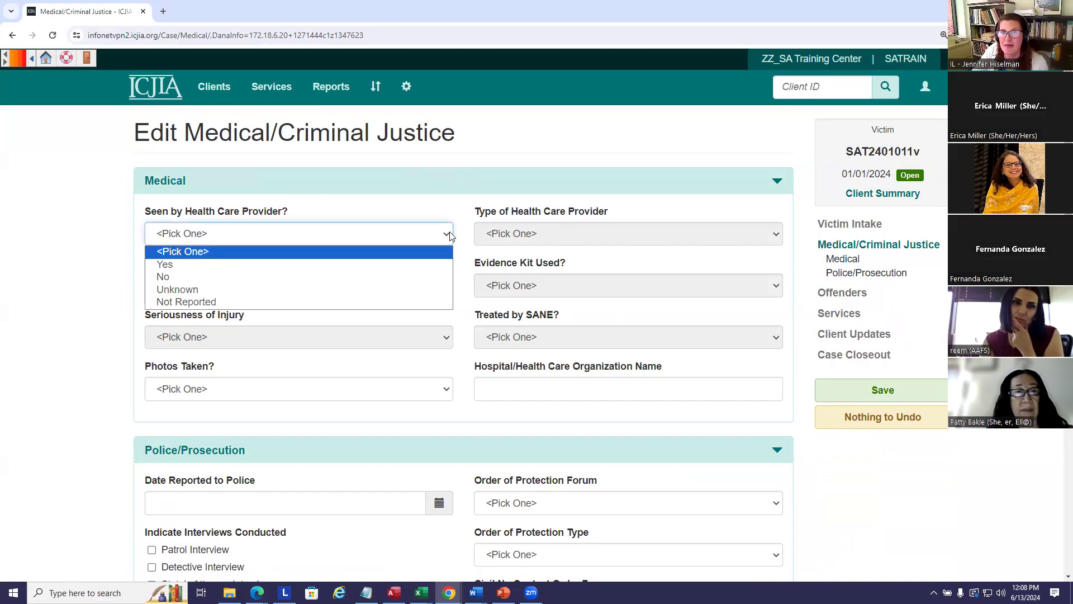
left_click(198, 265)
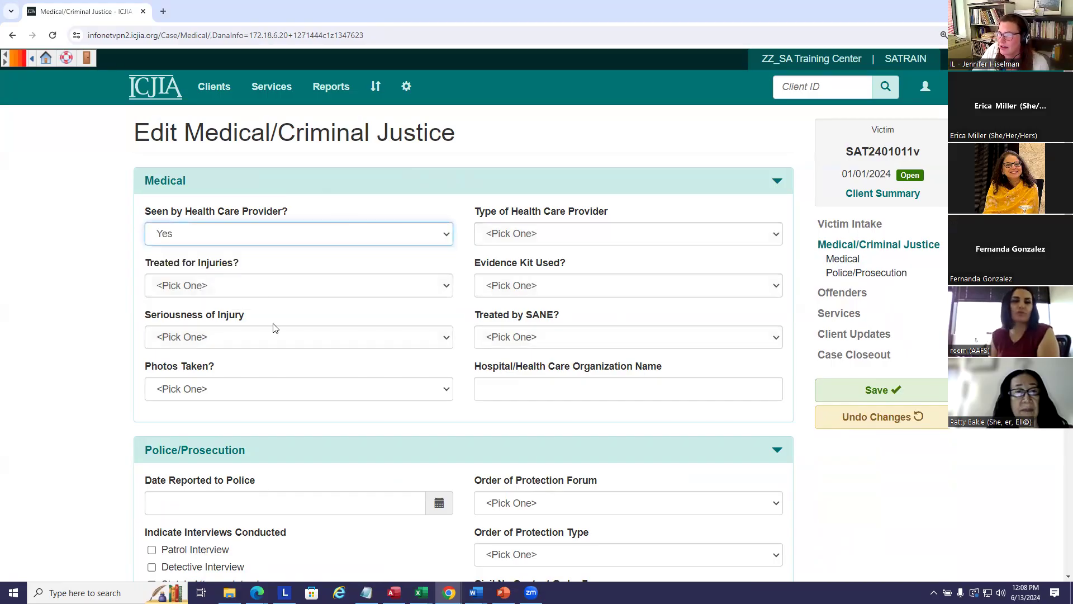
left_click(207, 286)
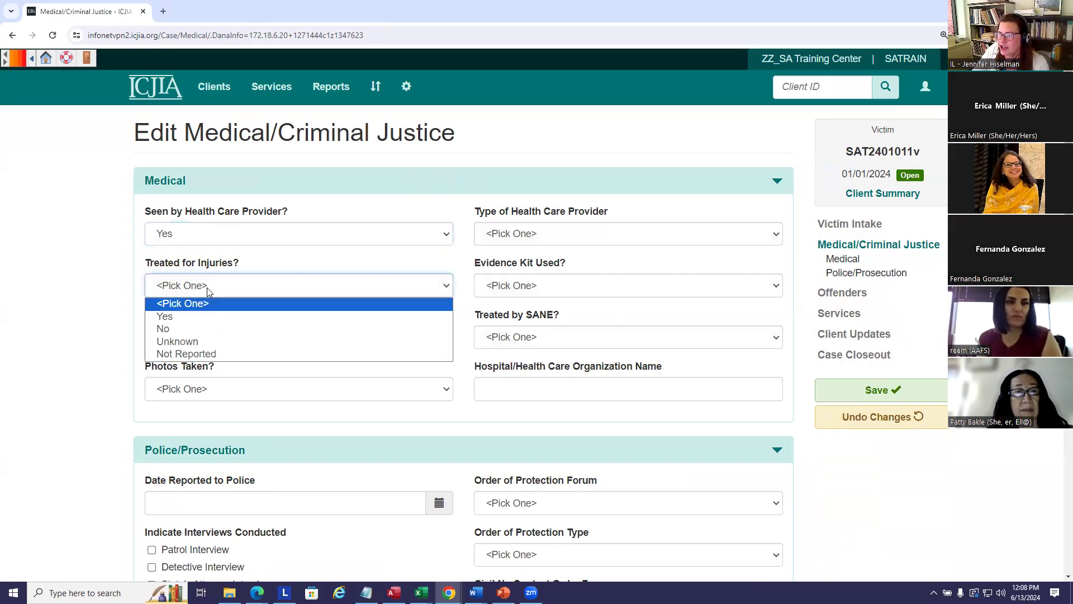
left_click(189, 317)
Set Seriousness of Injury to Did not require hospital admission and Photos Taken to Yes
left_click(232, 338)
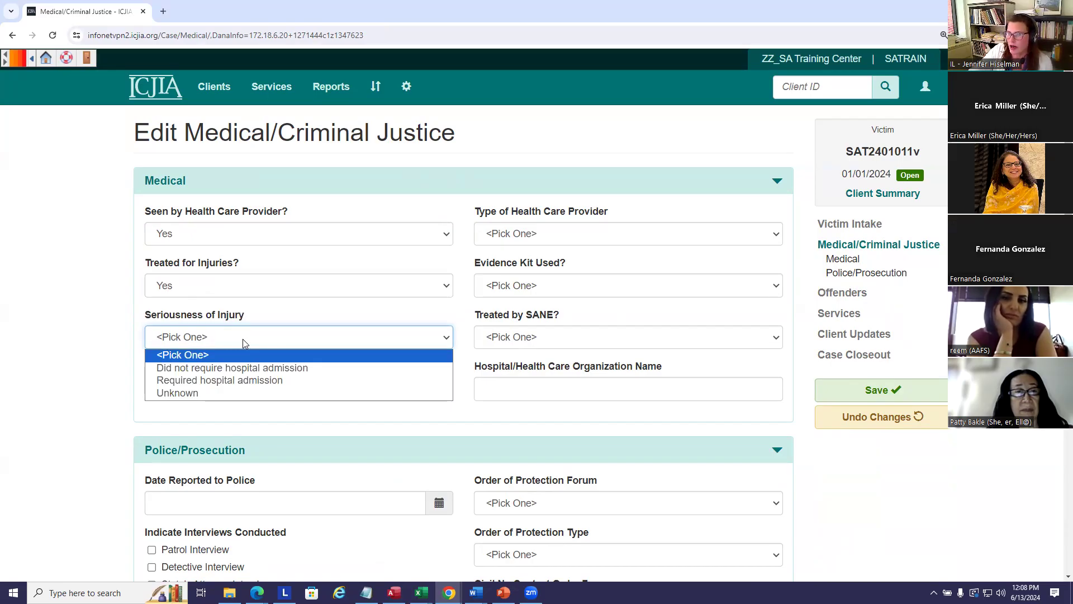
left_click(313, 367)
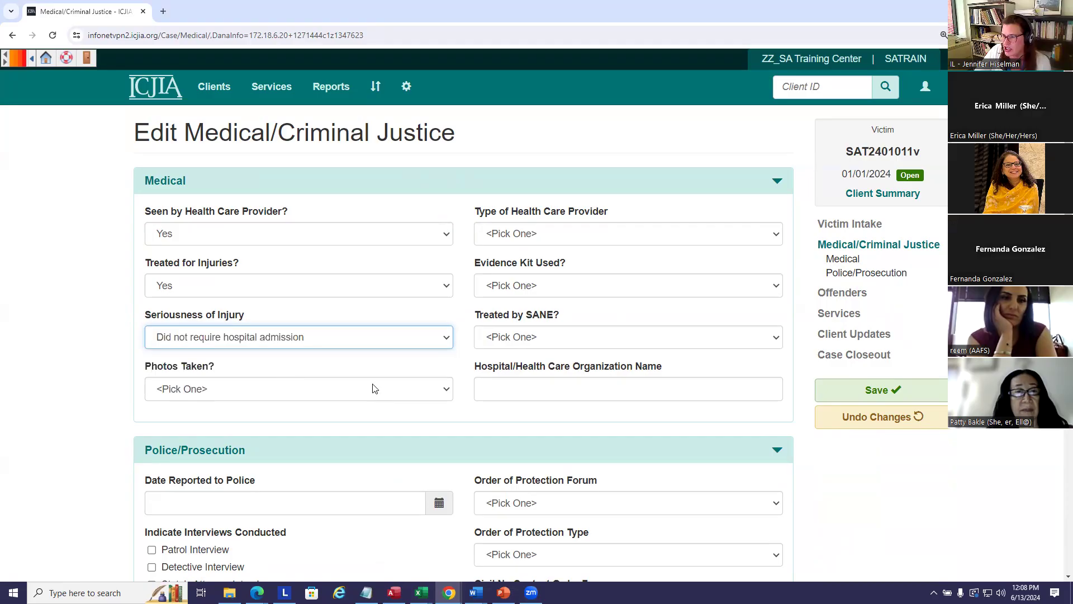
left_click(257, 391)
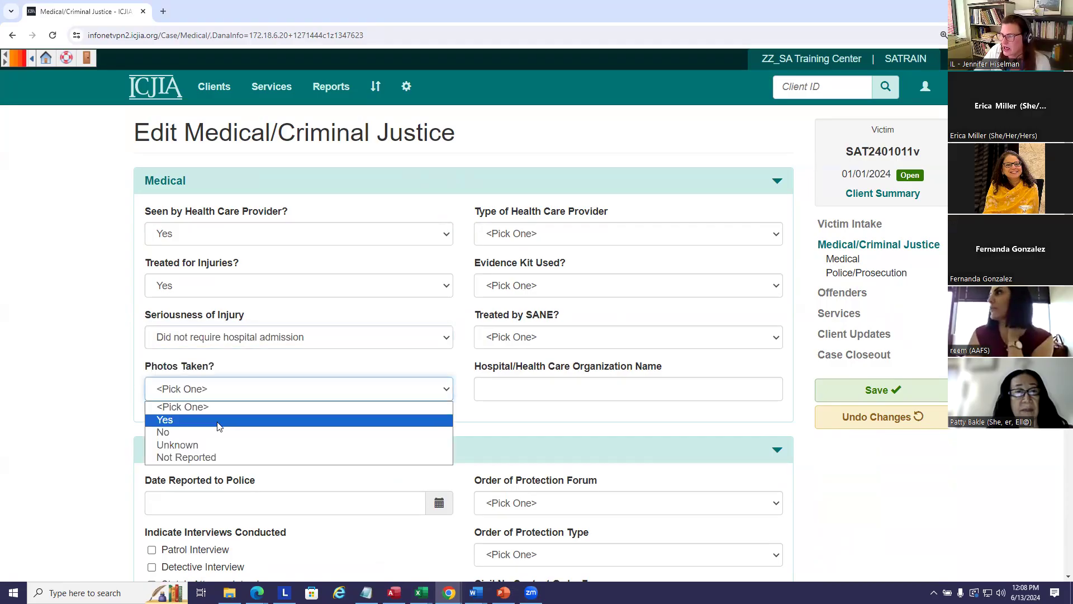
left_click(218, 426)
Set Type of Health Care Provider to Emergency Room, and both Evidence Kit Used and Treated by SANE to Yes
left_click(575, 235)
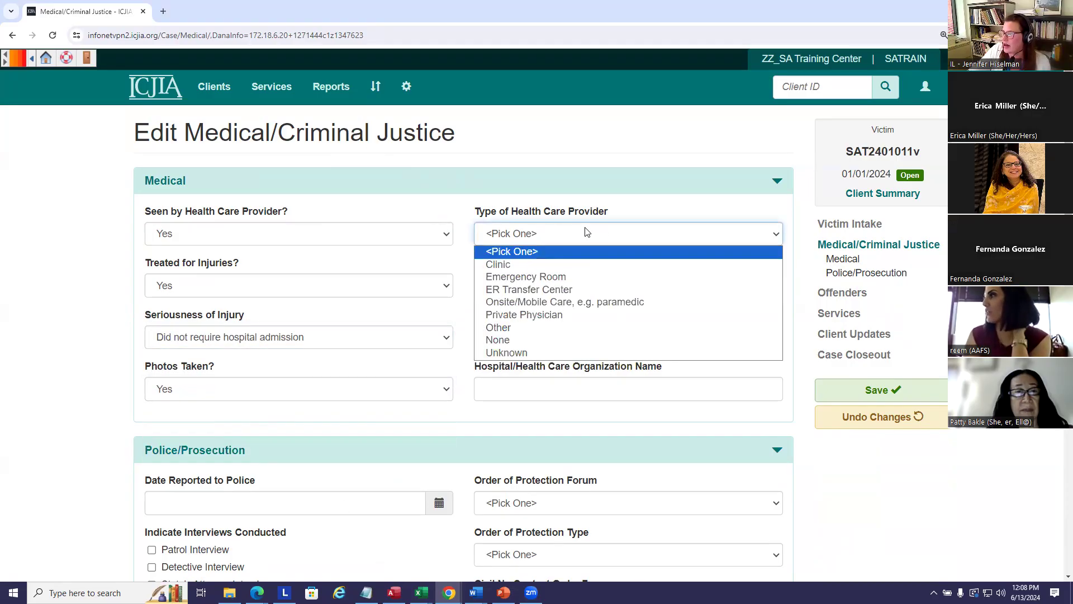
left_click(548, 278)
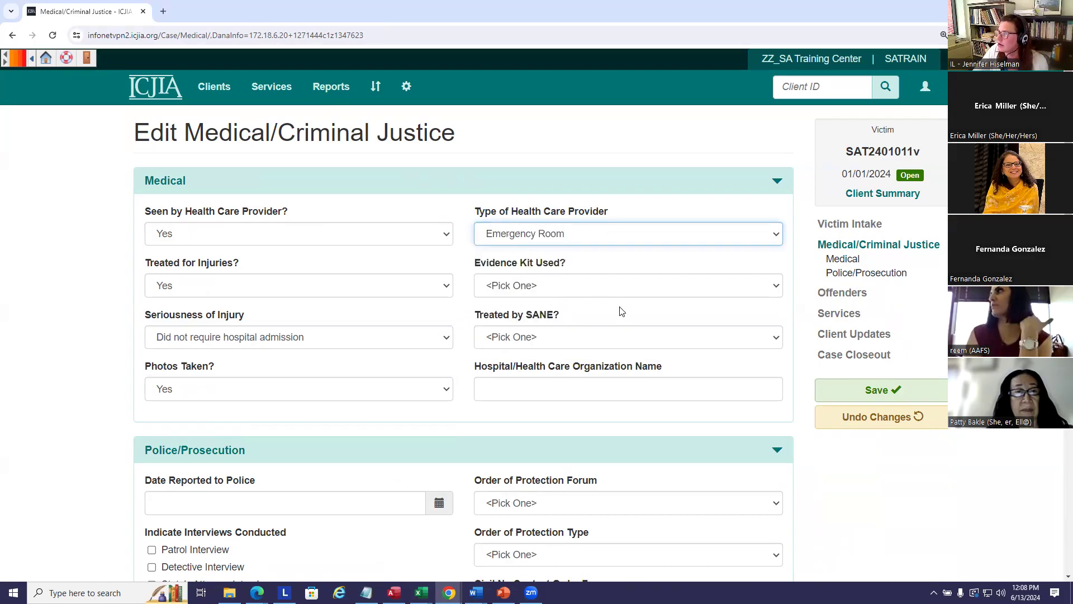
left_click(525, 286)
left_click(531, 321)
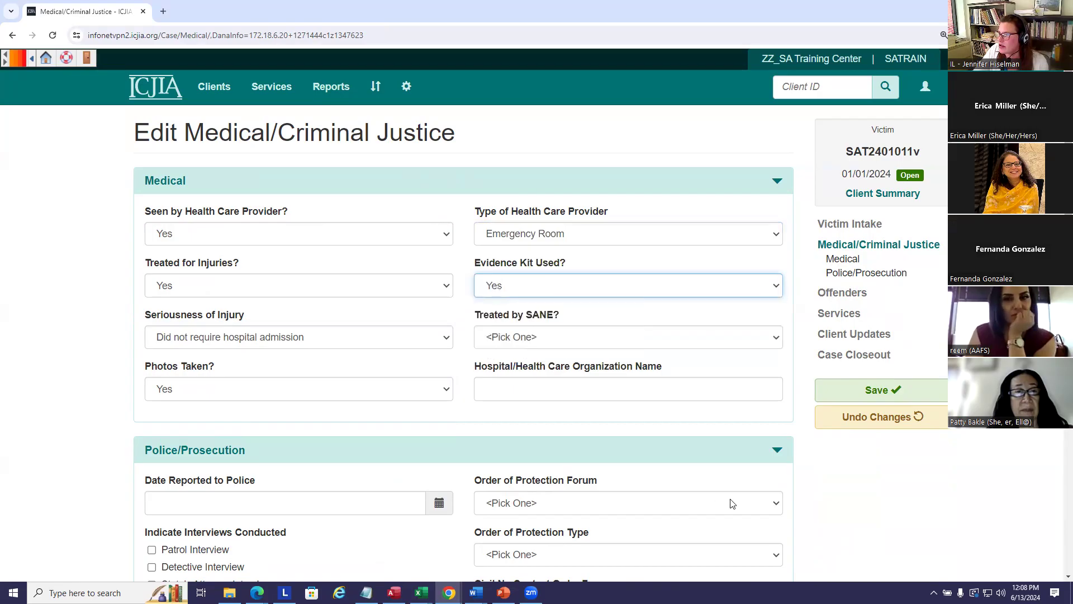
left_click(537, 338)
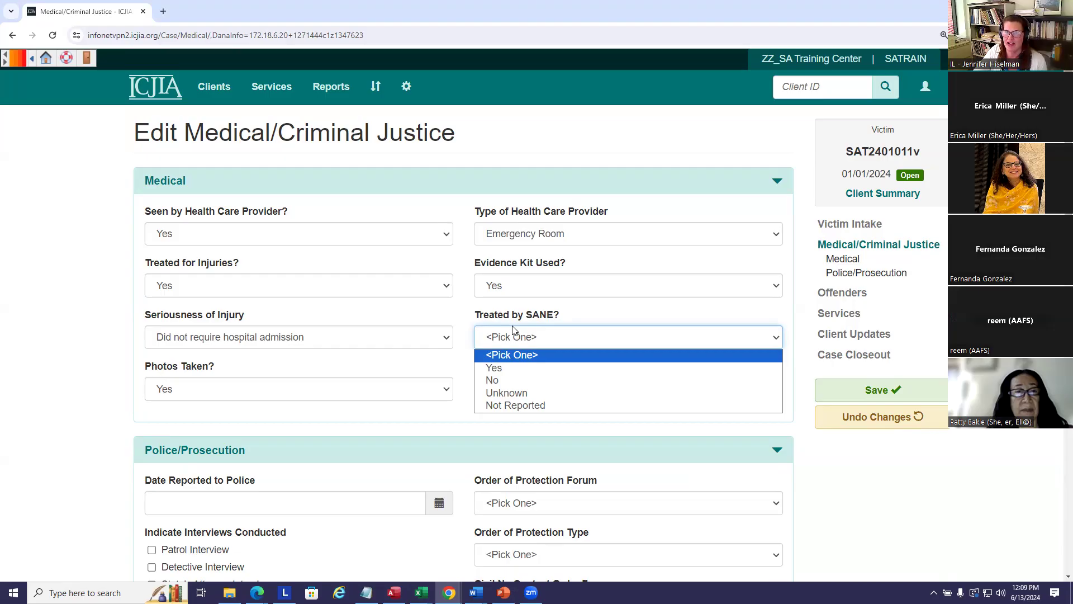
left_click(506, 368)
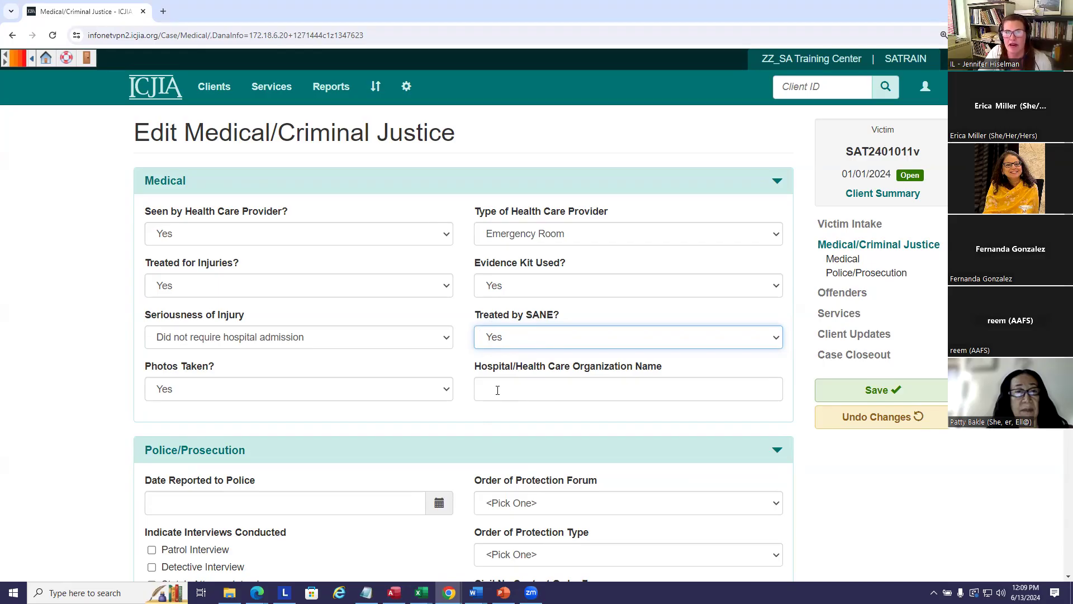
Enter Lutheran General Hospital as the Hospital/Health Care Organization Name
left_click(497, 391)
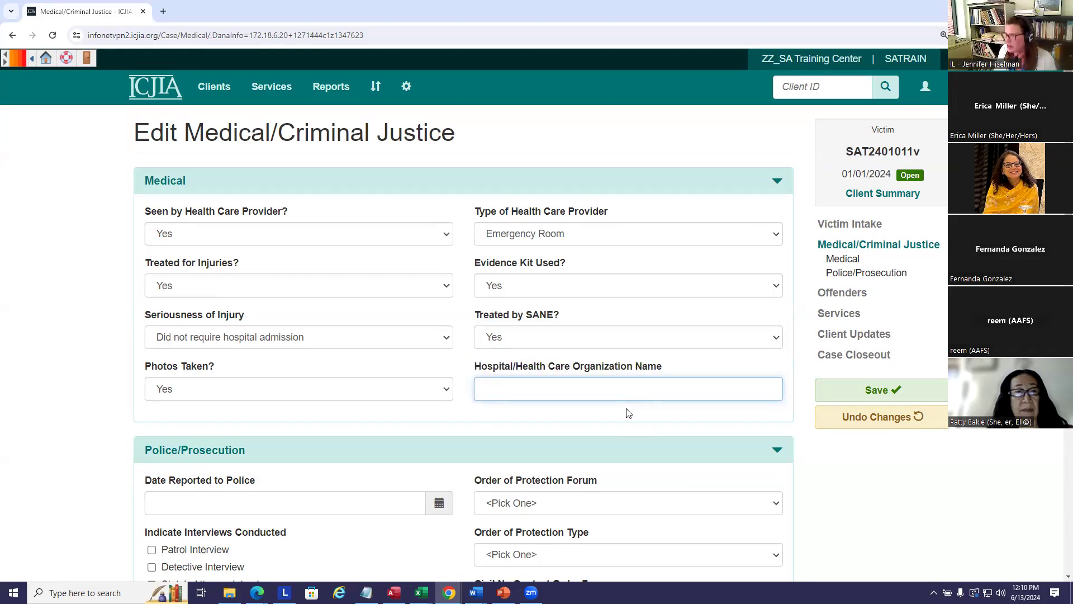
type("Lut")
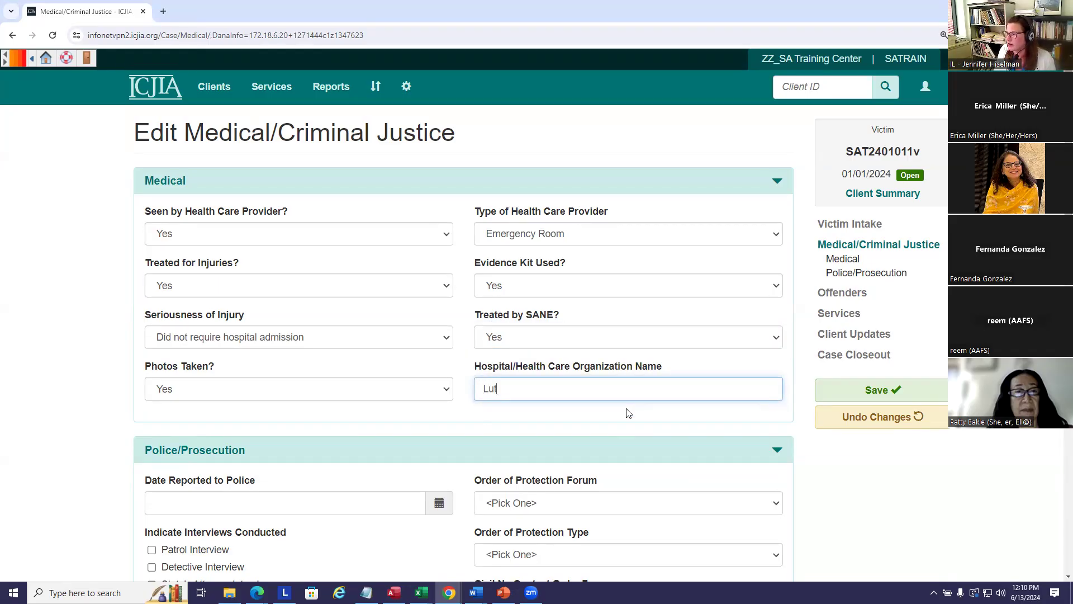
type("heran General Hospital")
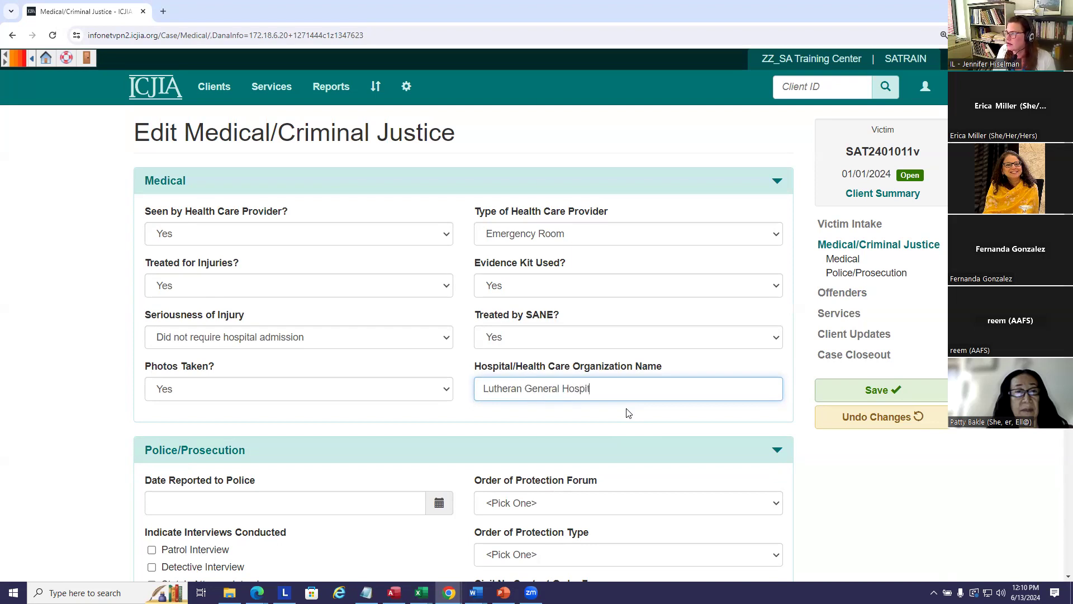
Set the Date Reported to Police in the Police/Prosecution section to 01/02/2024
scroll(317, 289, "down", 1)
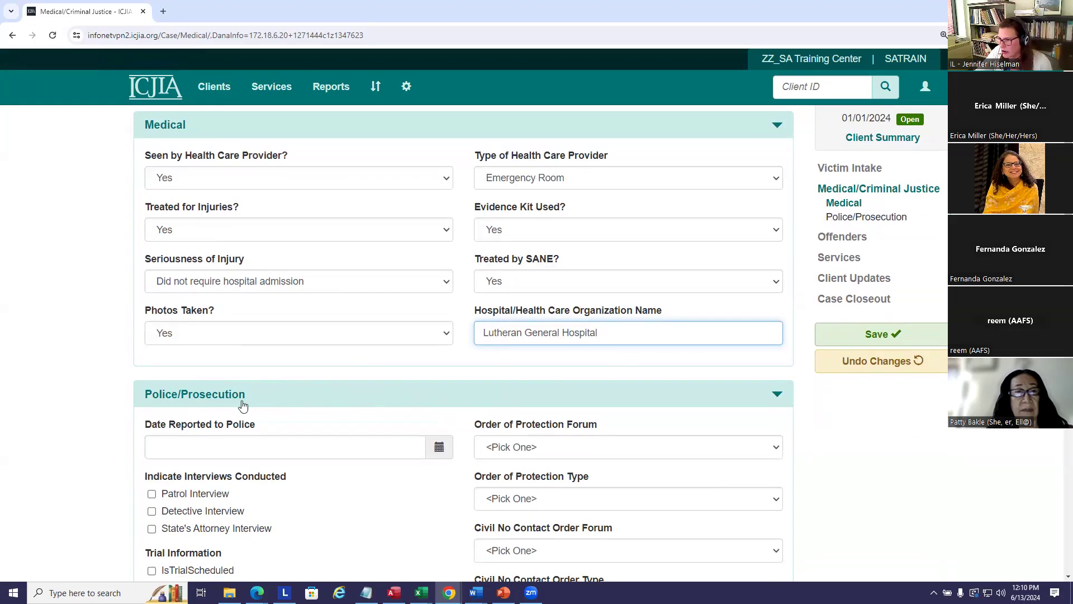
scroll(304, 358, "down", 1)
scroll(272, 320, "down", 2)
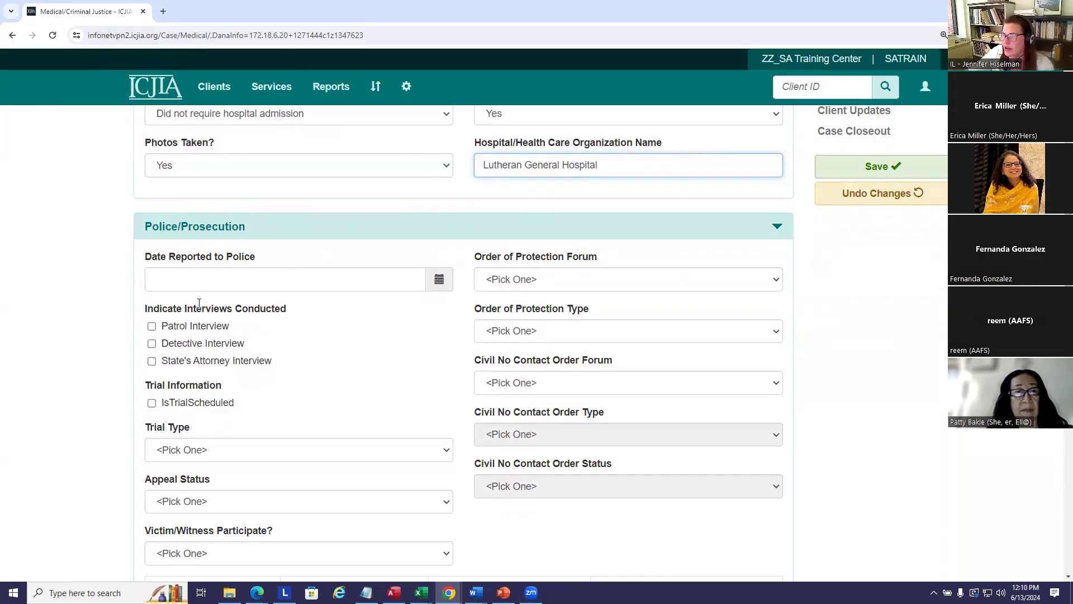
left_click(175, 277)
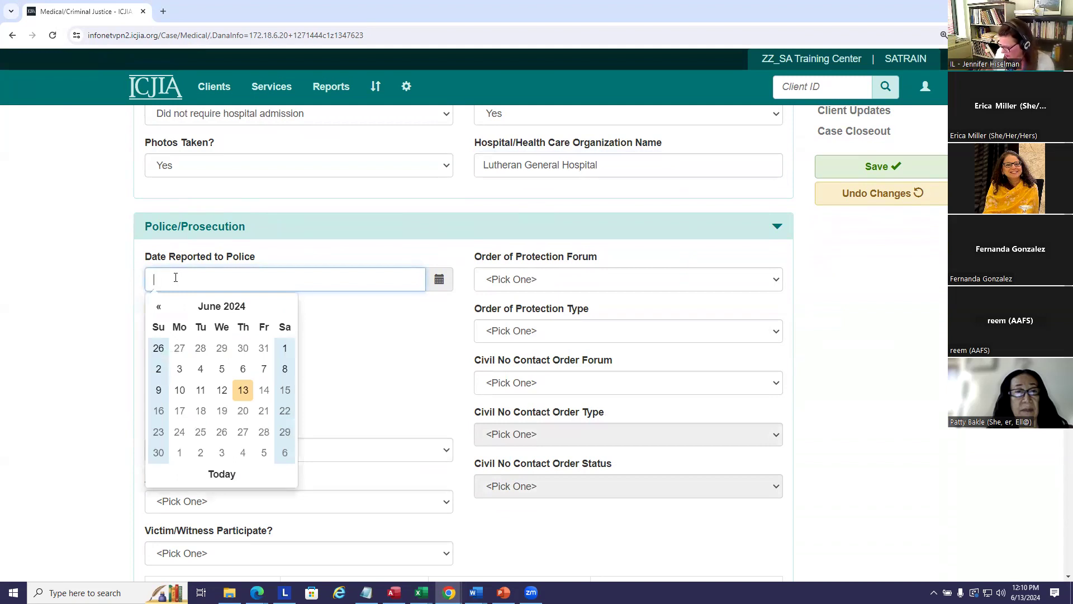
type("1/2/24")
left_click_drag(73, 267, 234, 291)
Mark the State's Attorney, Detective and Patrol interviews as conducted
scroll(347, 331, "down", 1)
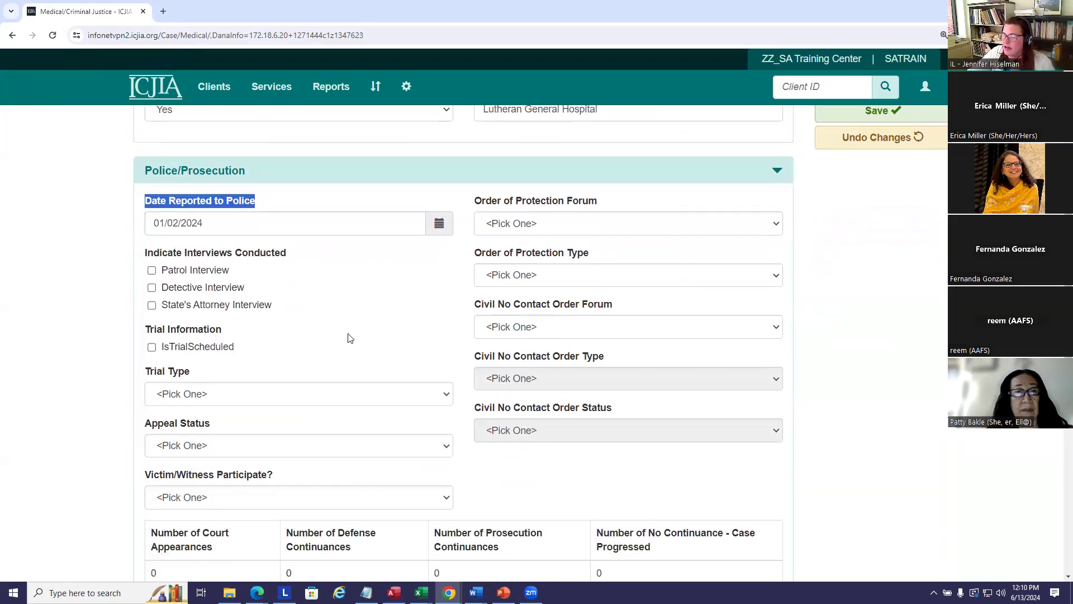
left_click(152, 305)
left_click(151, 288)
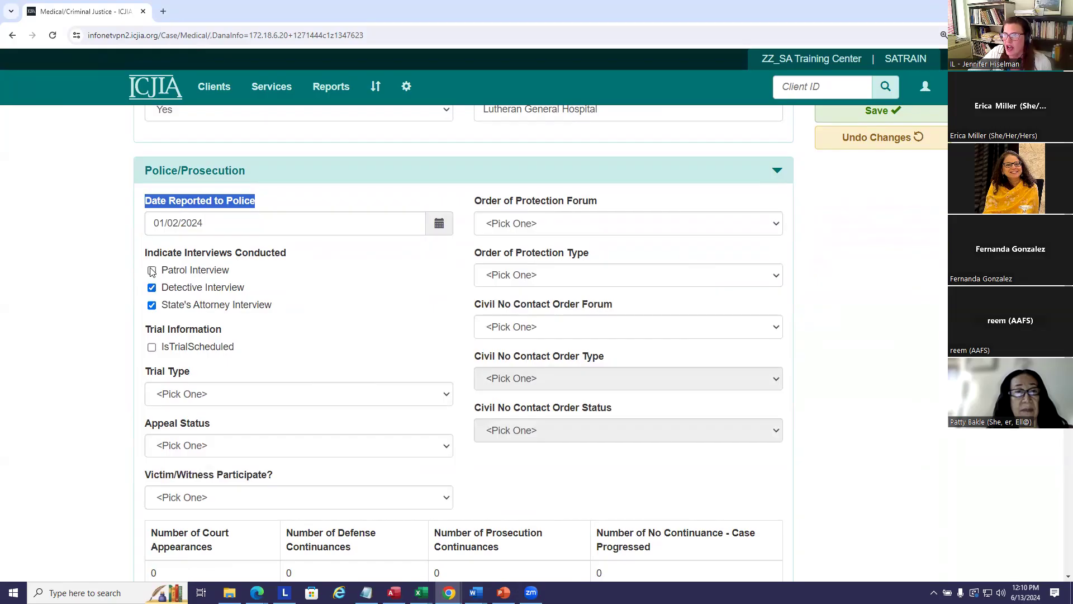
left_click(151, 270)
Mark the trial as scheduled and set the Trial Type to Bench
scroll(299, 283, "down", 1)
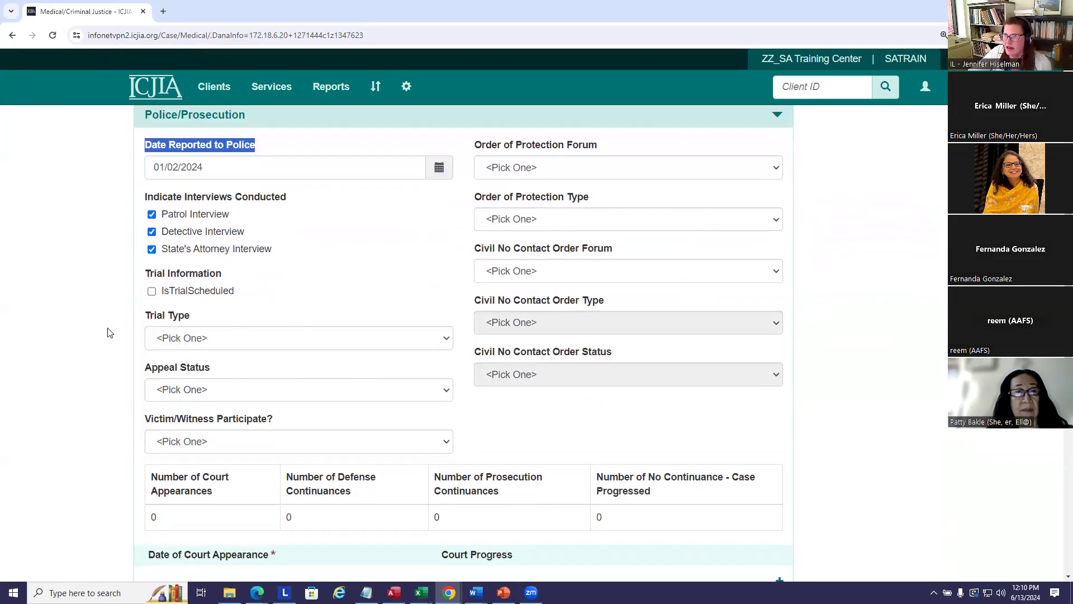
left_click(152, 291)
scroll(337, 242, "down", 1)
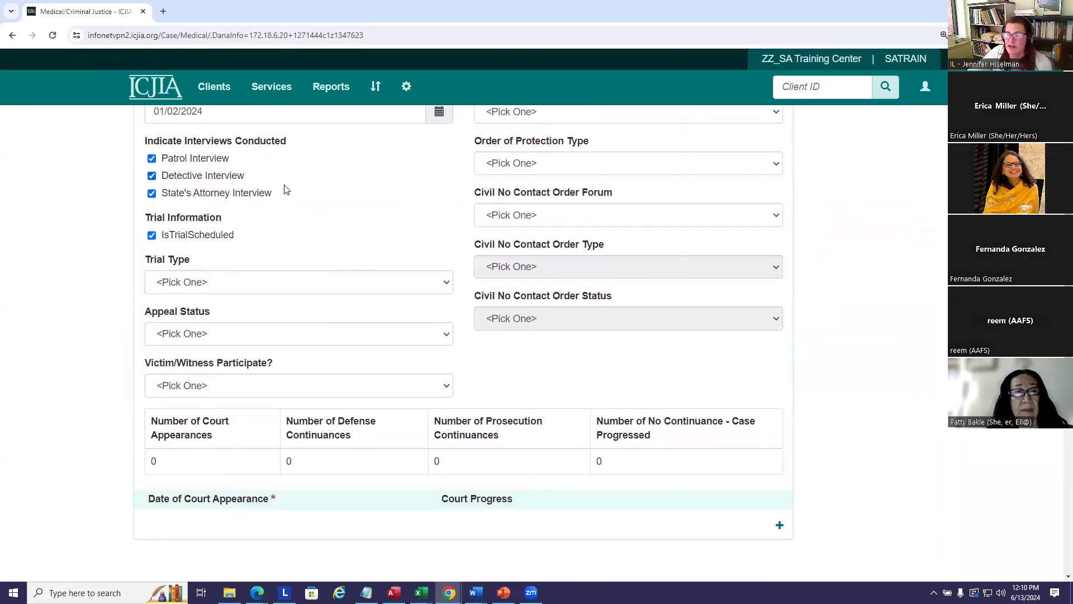
left_click(339, 284)
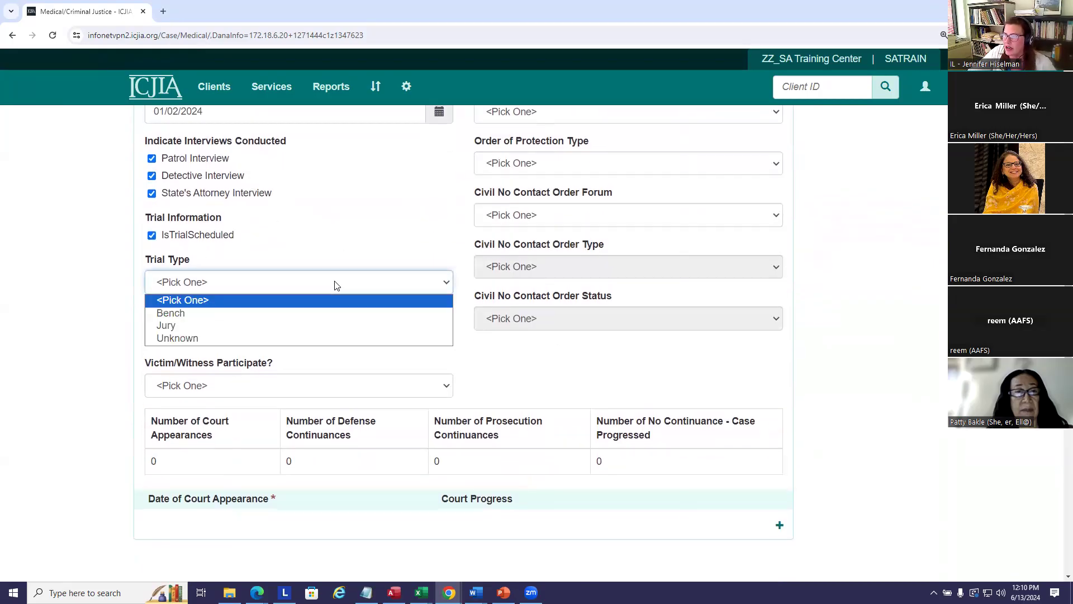
left_click(180, 316)
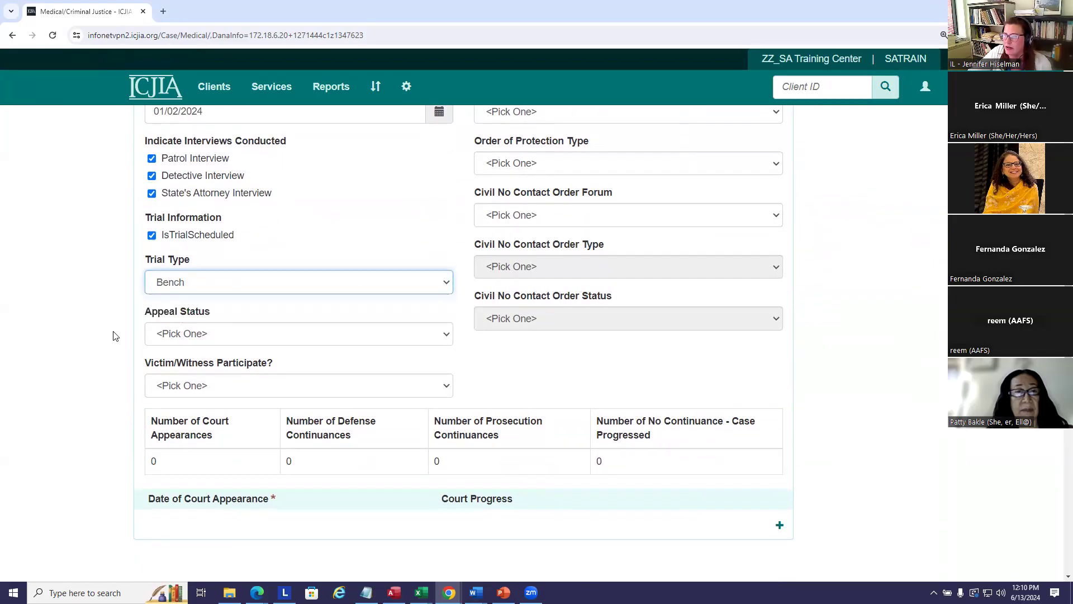
Set the Appeal Status to Denied and Victim/Witness Participate to Yes
left_click(255, 339)
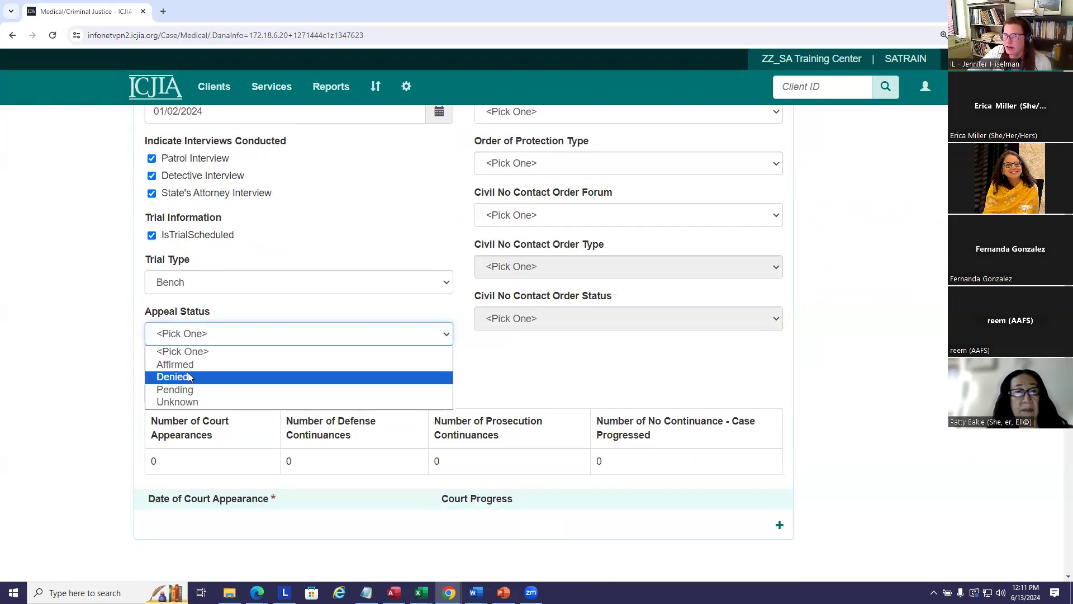
left_click(170, 377)
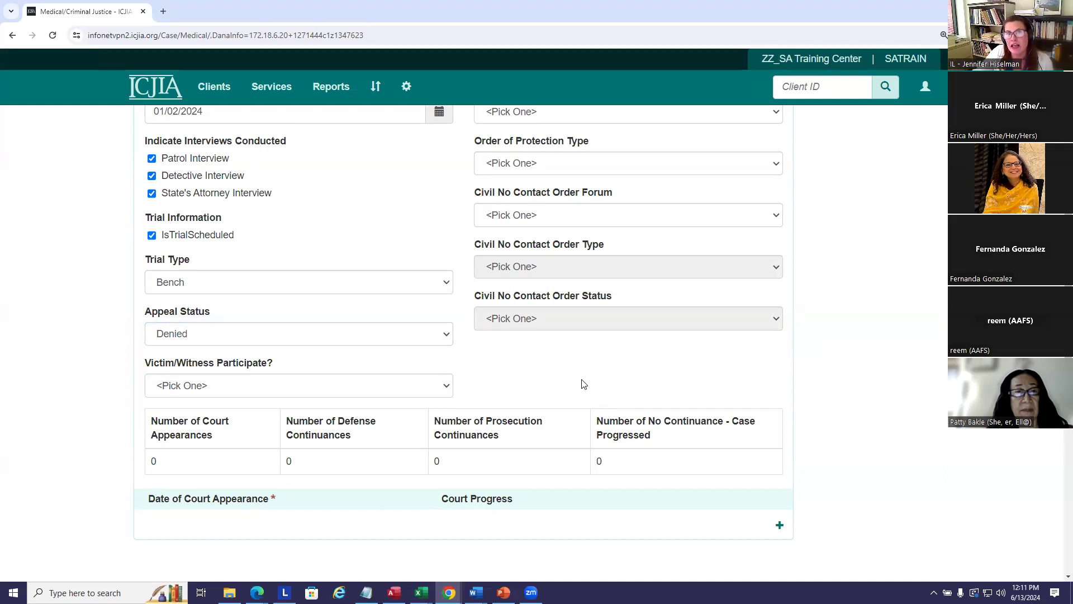
left_click(369, 387)
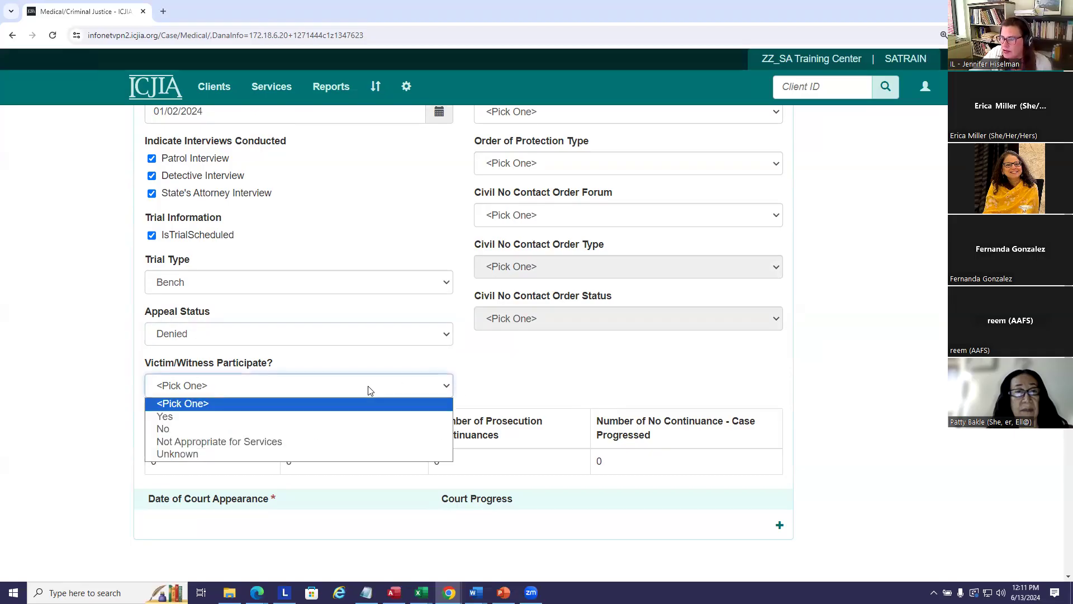
left_click(312, 417)
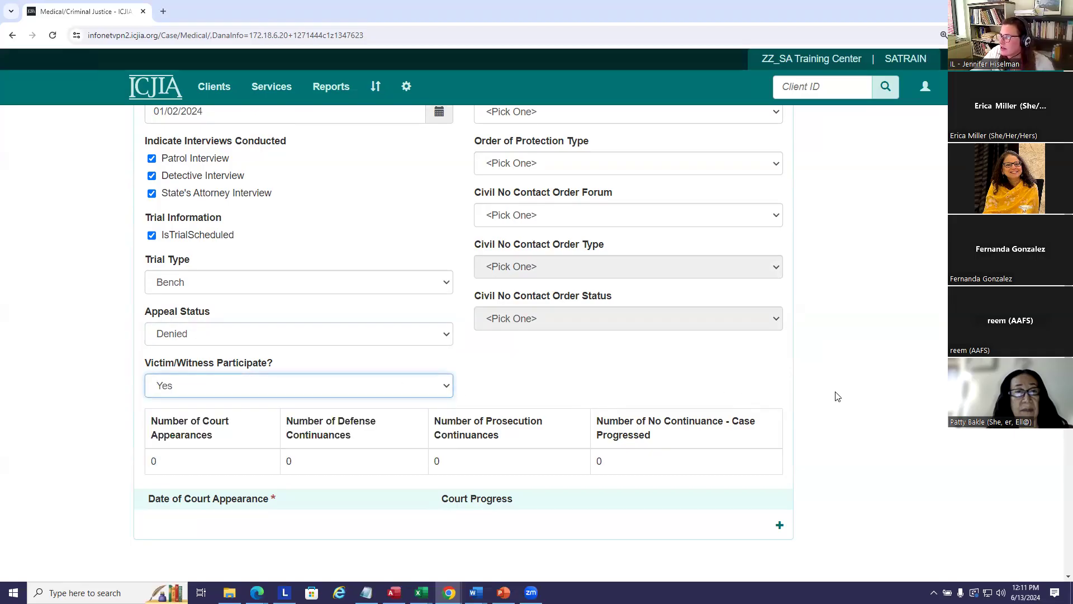
Examine the choices offered for Order of Protection Forum, Order of Protection Type and Civil No Contact Order Forum without picking any
scroll(838, 397, "up", 2)
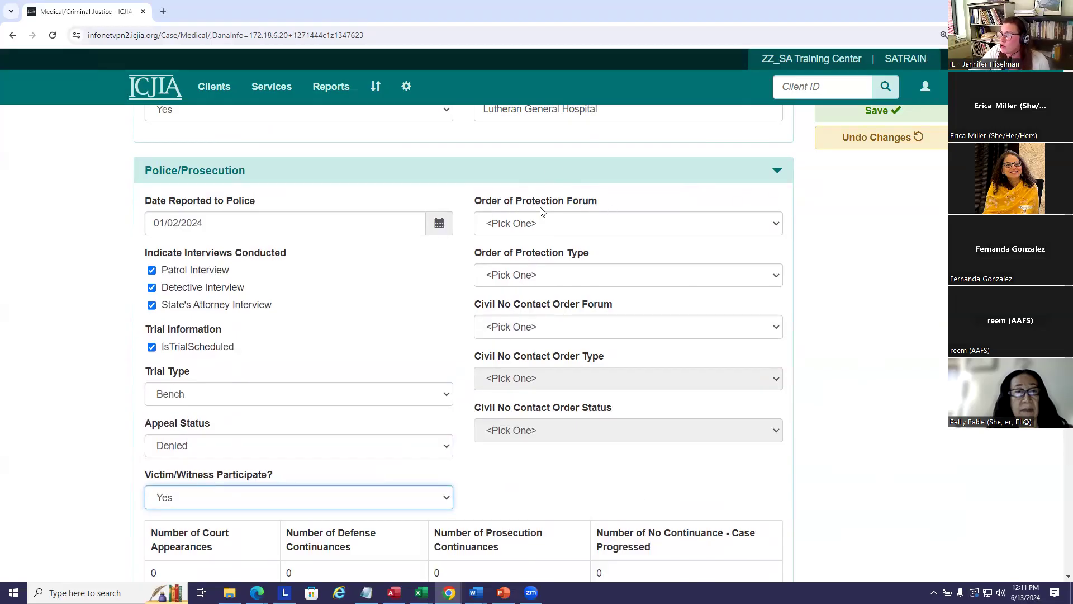
left_click(776, 224)
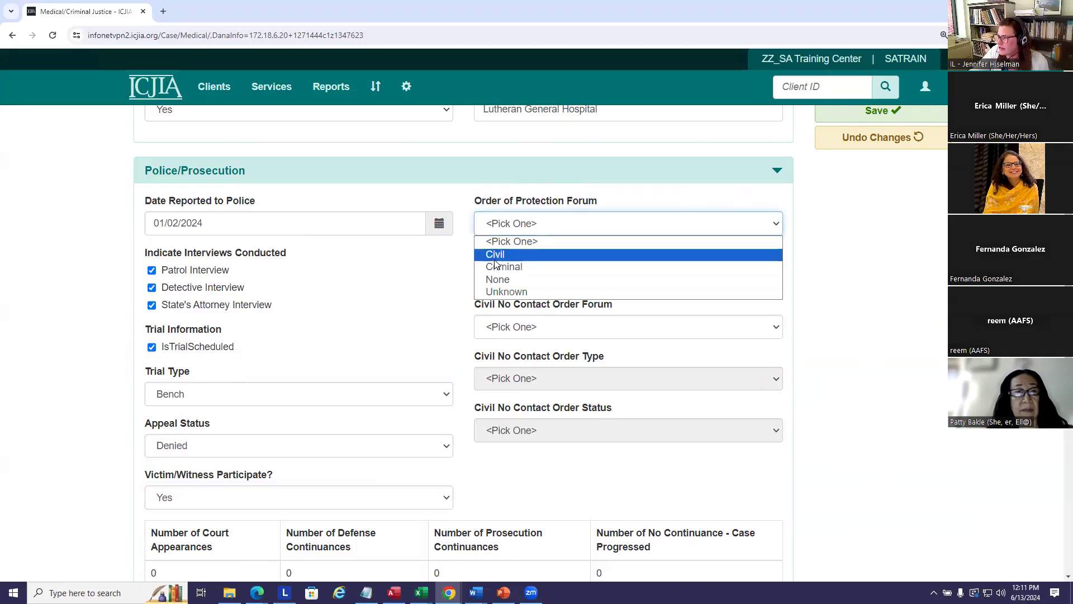
left_click(461, 276)
left_click(536, 278)
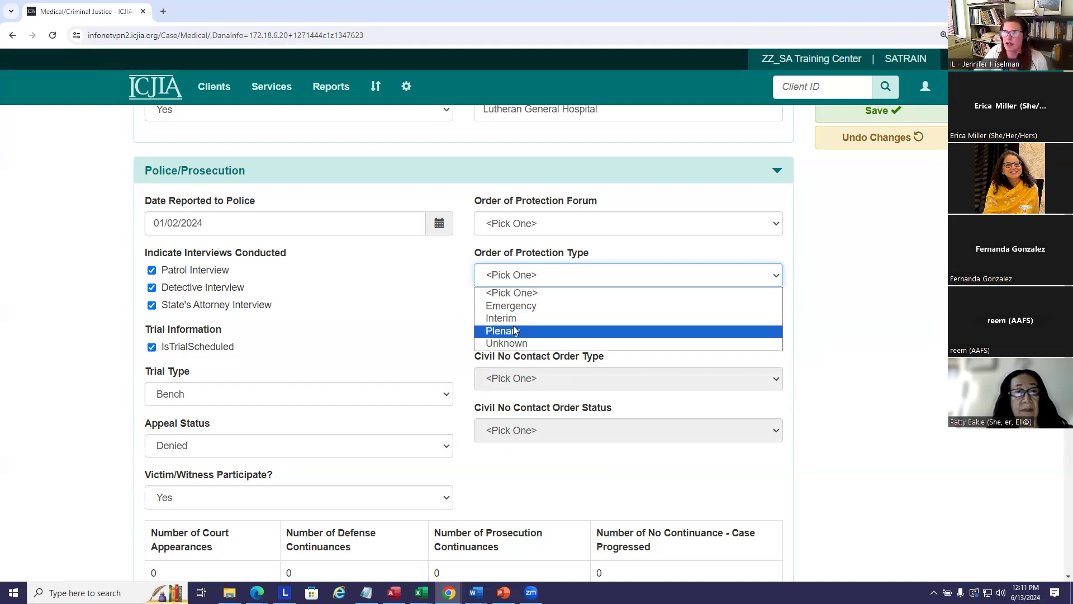
left_click(408, 330)
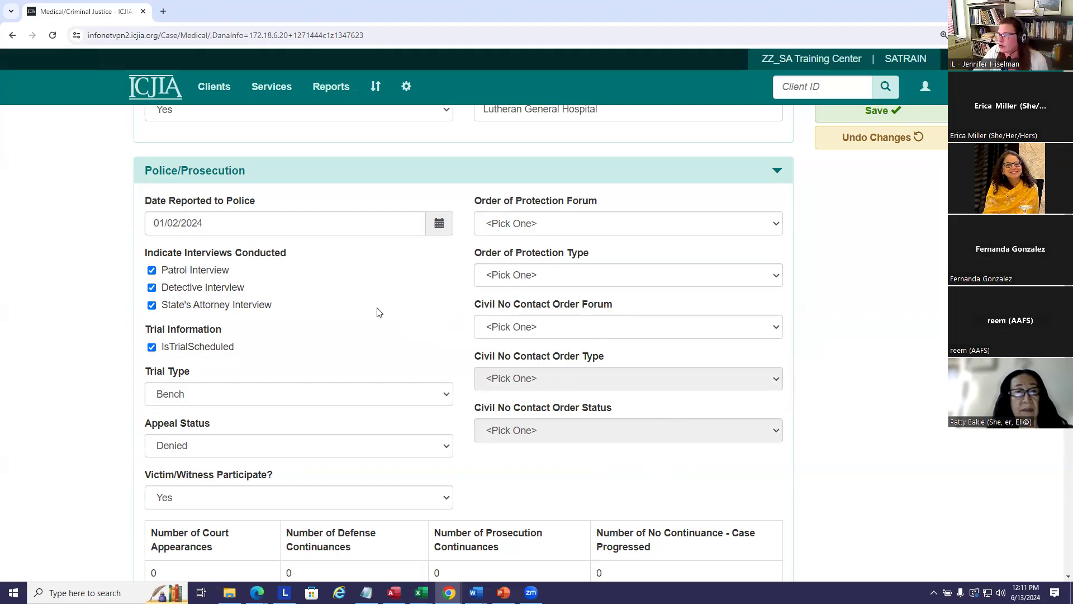
scroll(423, 313, "down", 2)
left_click(579, 217)
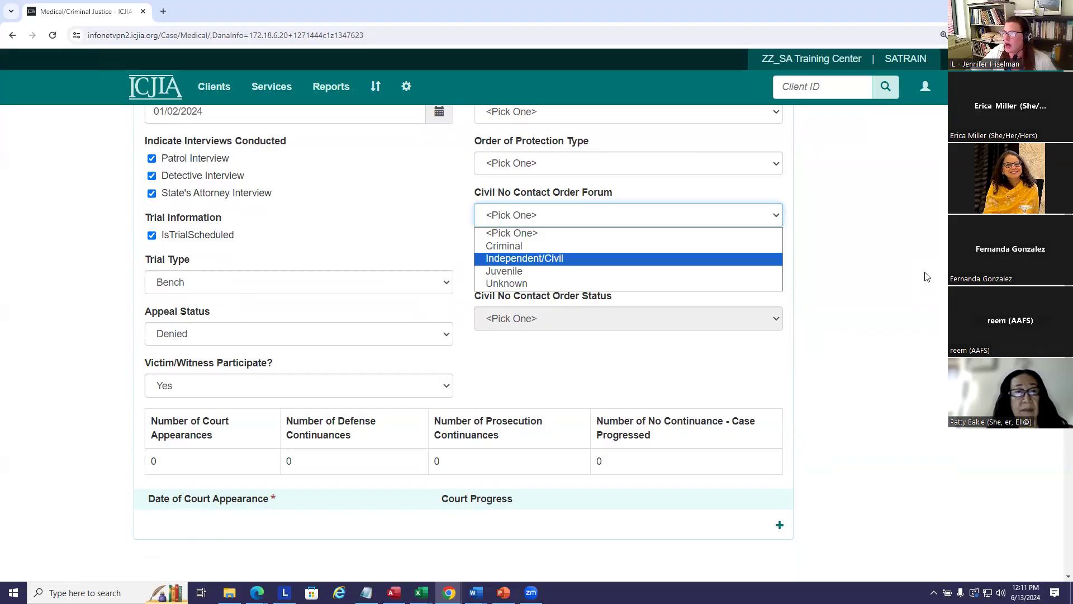
left_click(475, 195)
left_click_drag(475, 195, 640, 198)
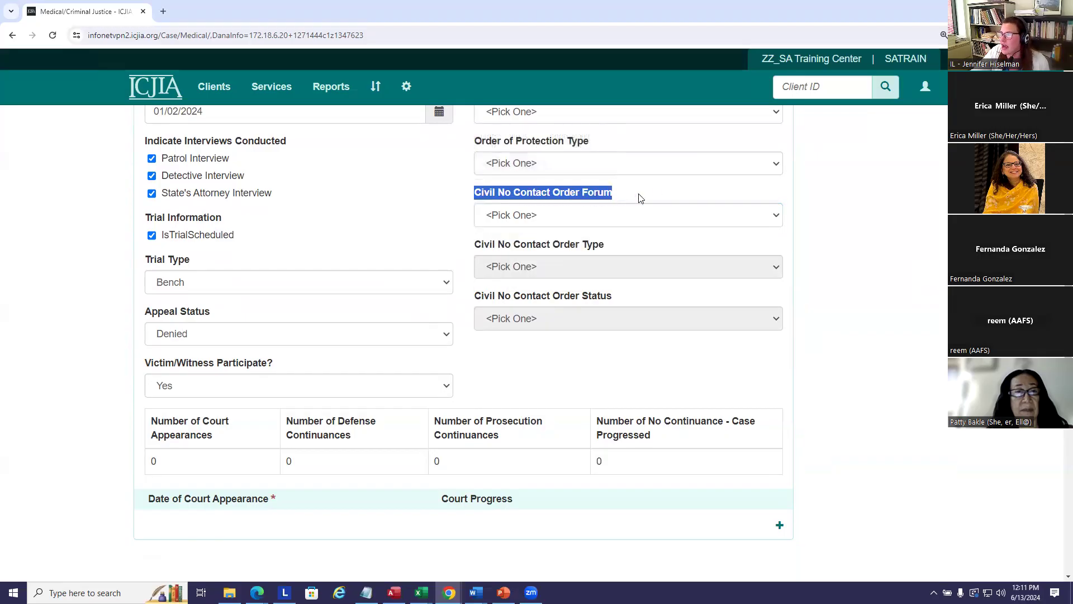
left_click(641, 199)
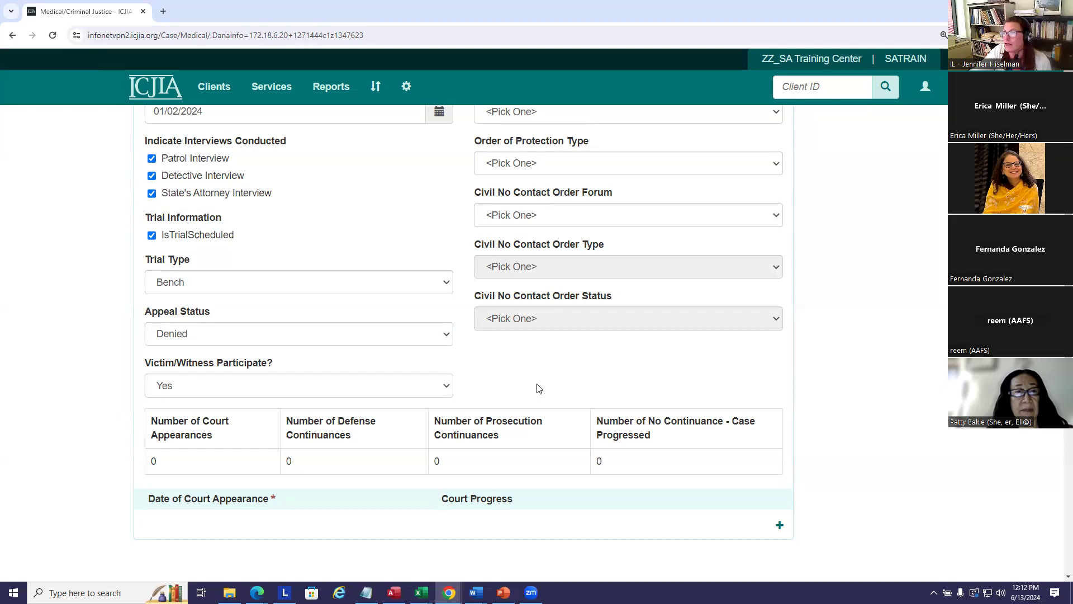
Add a court appearance dated 01/02/2024 with Court Progress set to No Continuance – Case Progressed
scroll(582, 355, "down", 2)
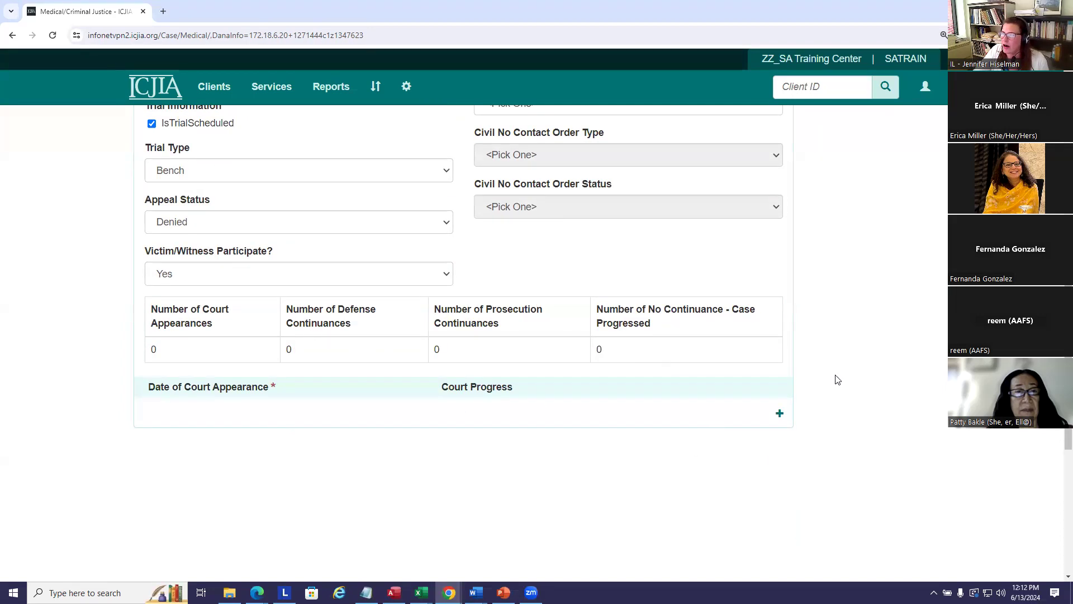
mouse_move(190, 388)
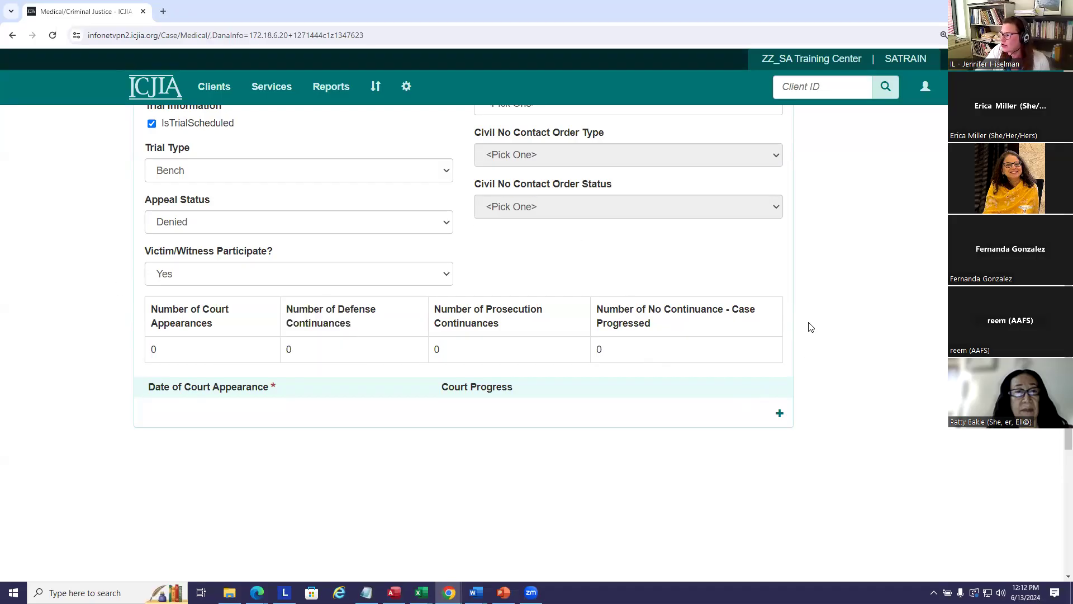
left_click(779, 414)
scroll(593, 391, "down", 2)
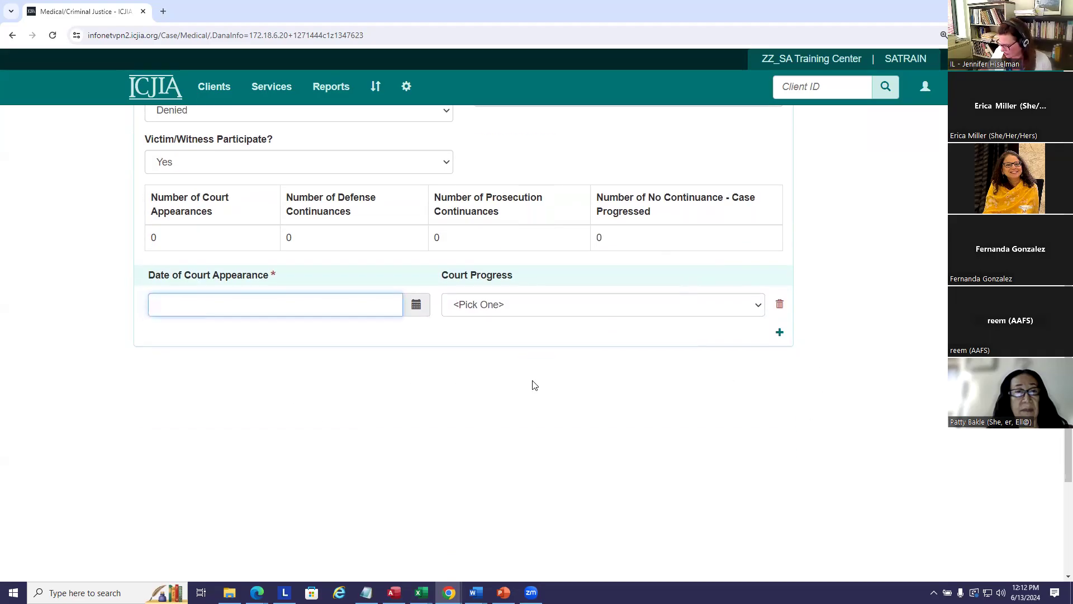
type("1/2/")
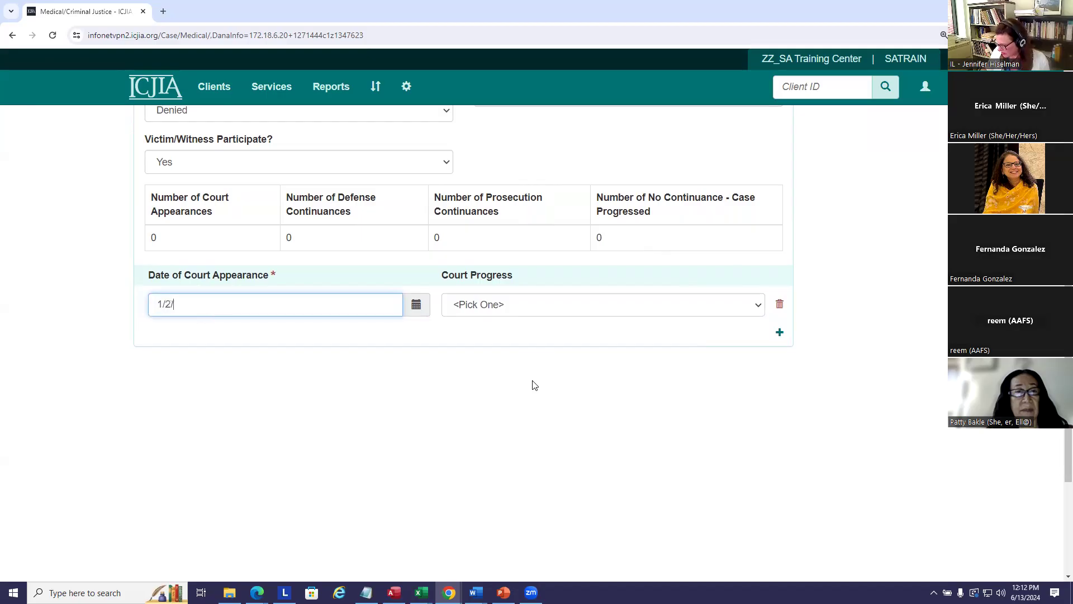
type("24")
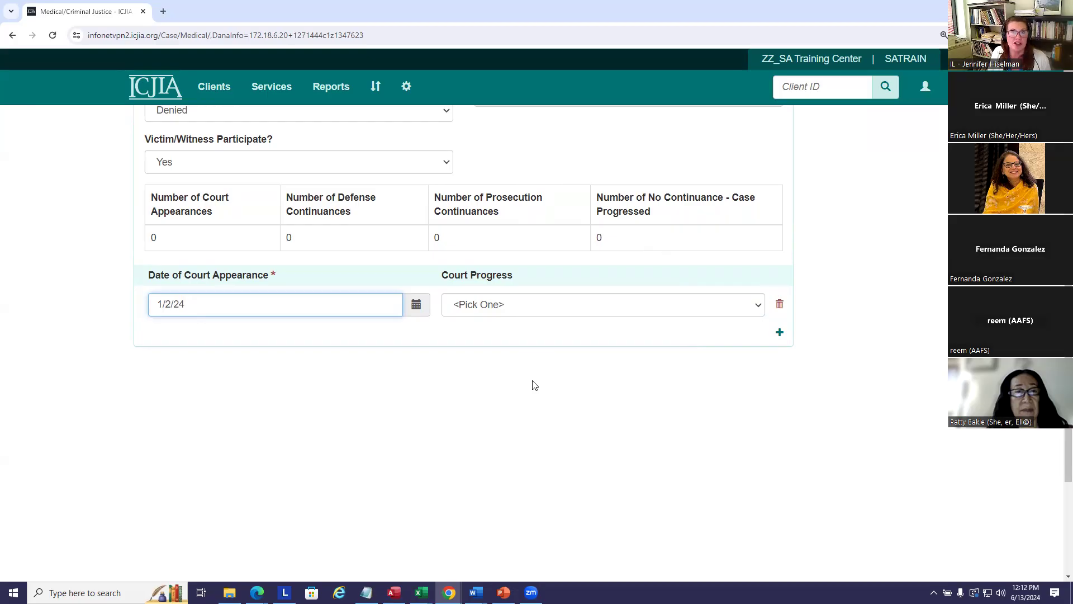
left_click(545, 308)
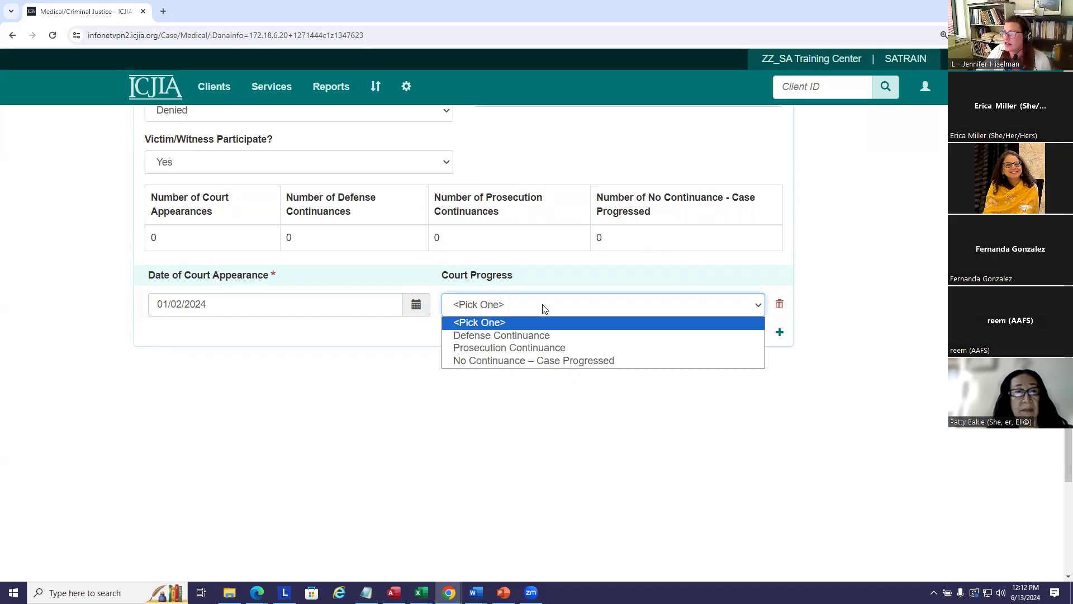
left_click(556, 362)
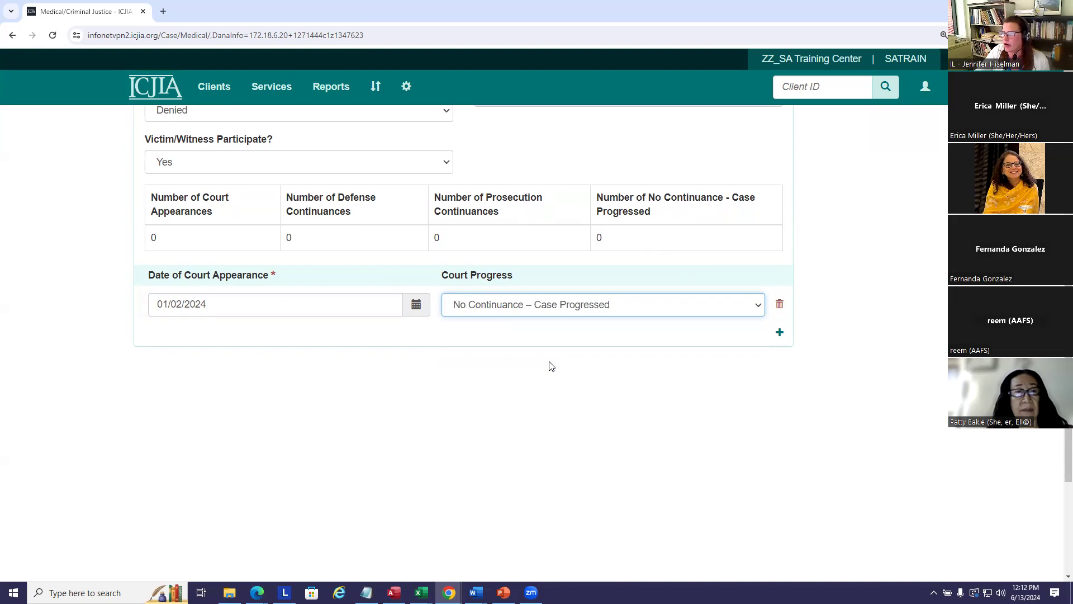
Add a second court appearance dated 01/10/2024 with Court Progress set to Defense Continuance
left_click(779, 333)
left_click(300, 339)
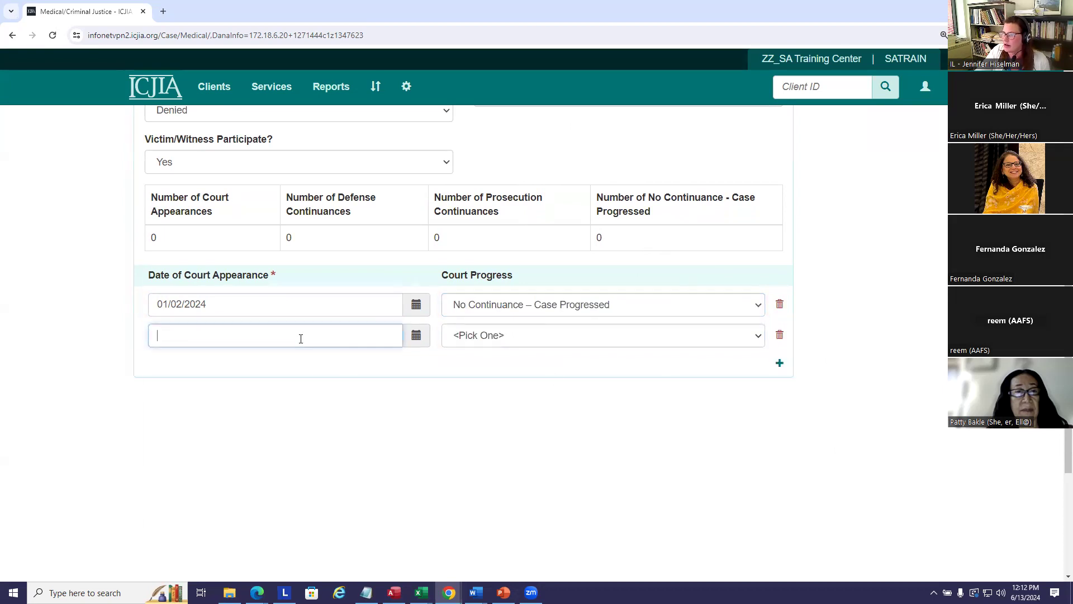
type("1/10/2")
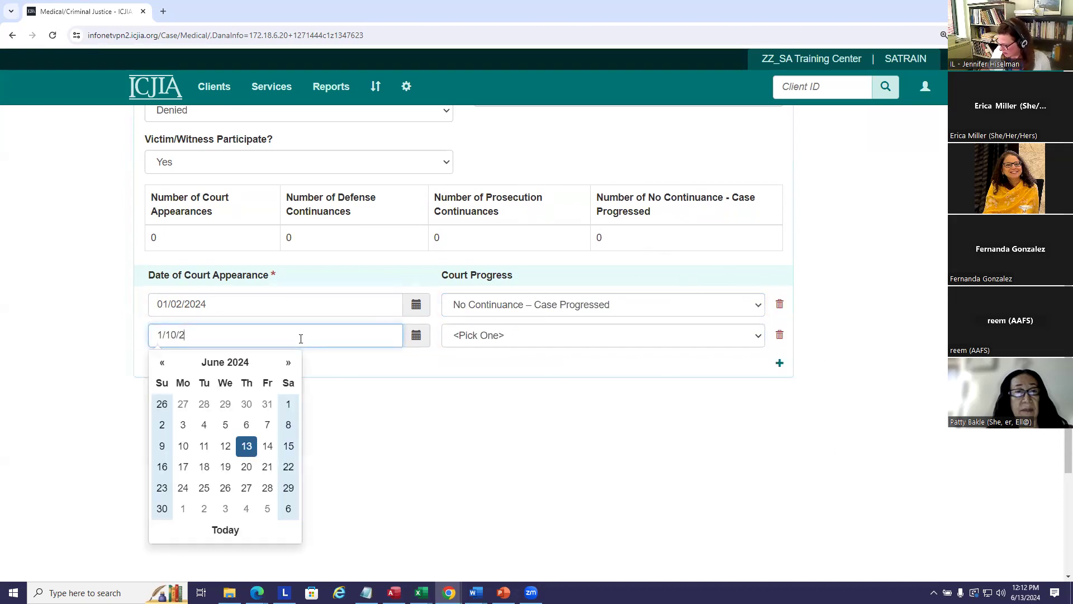
type("024")
left_click(491, 337)
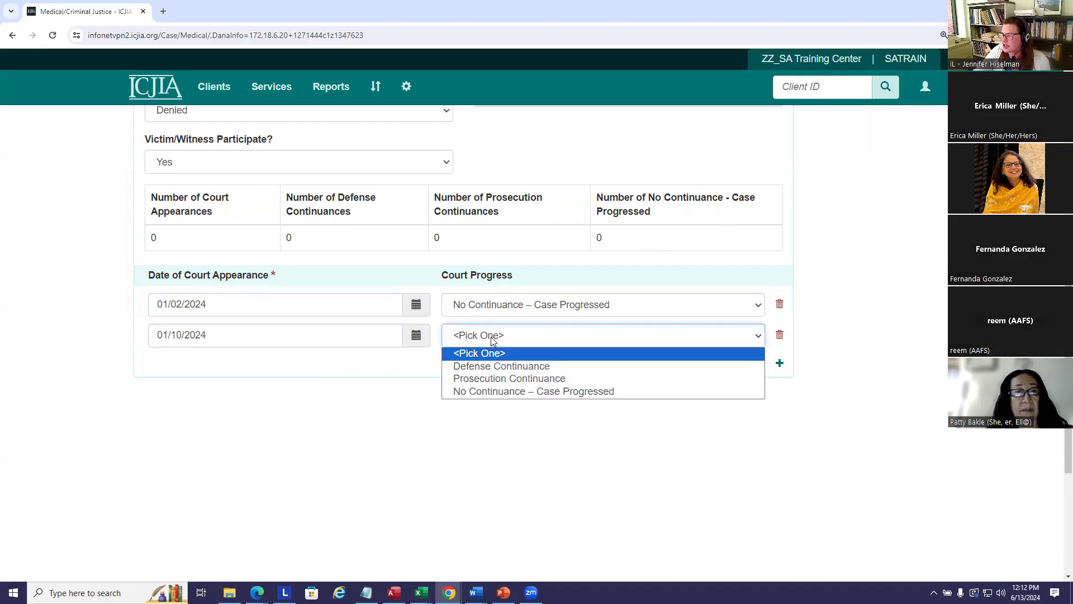
left_click(488, 367)
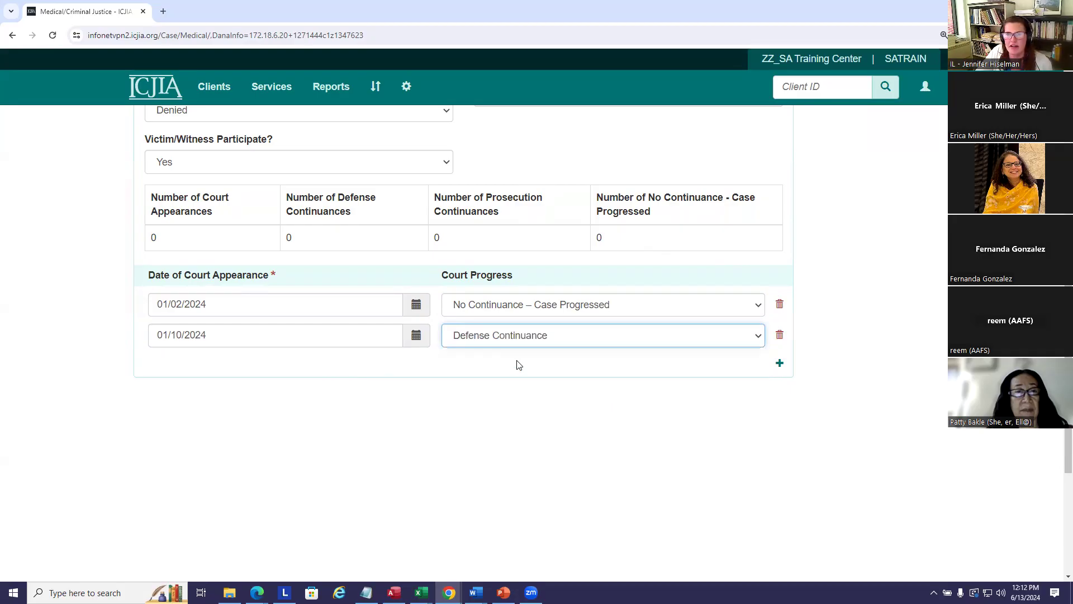
left_click(517, 363)
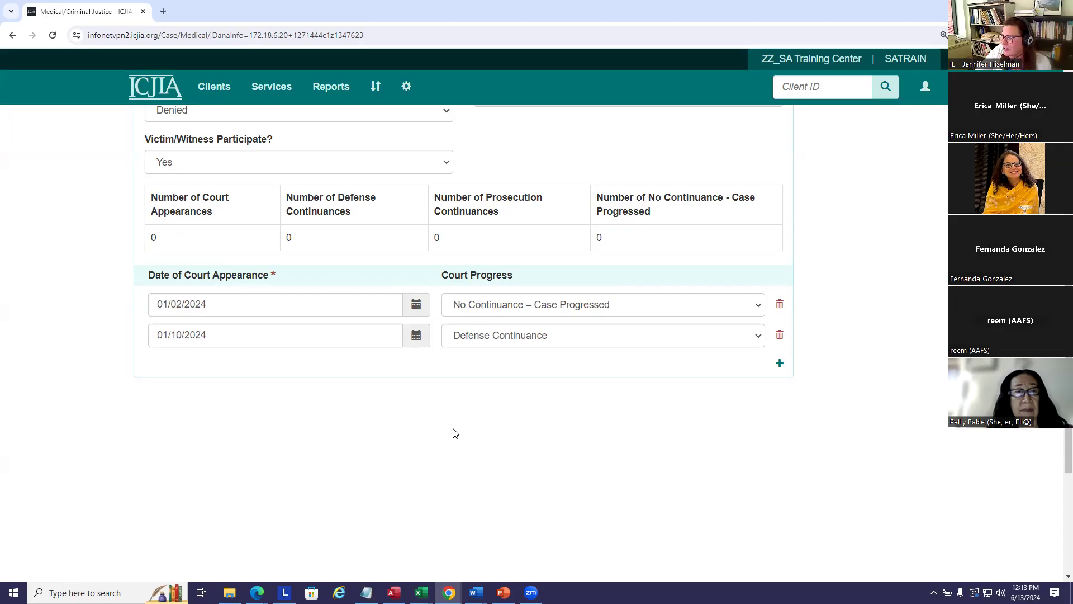
Save the Medical/Criminal Justice record
scroll(454, 433, "up", 3)
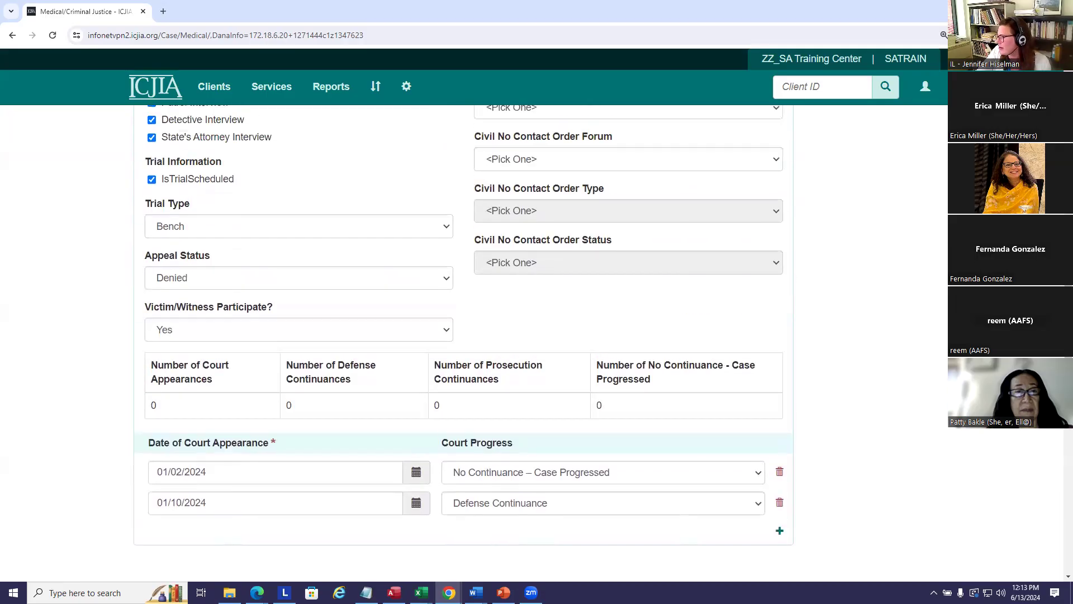
scroll(463, 335, "up", 8)
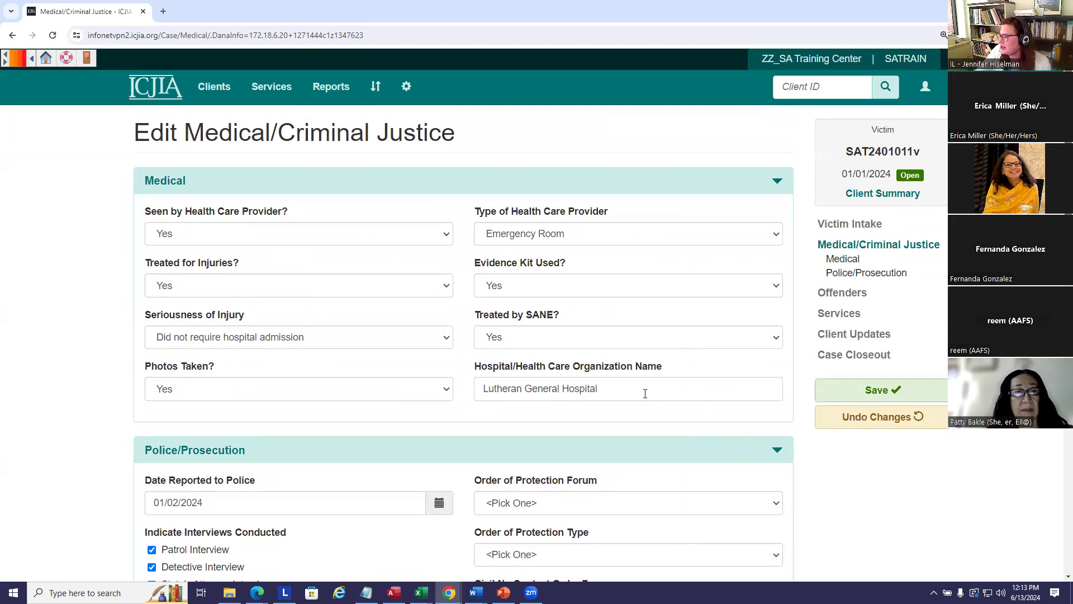
left_click(882, 390)
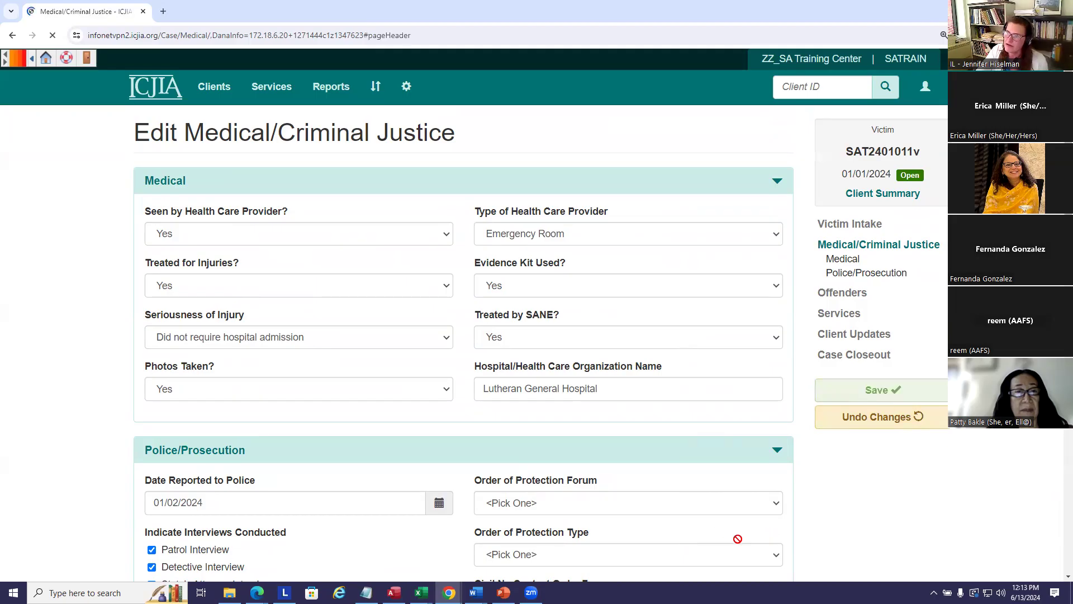